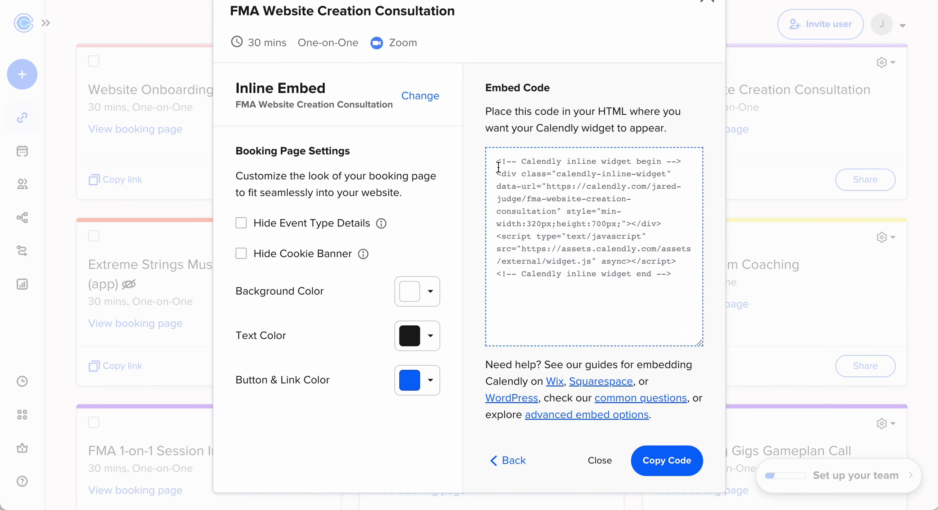
Step: Select all of Calendly's inline embed code for the FMA Website Creation Consultation
{"action": "left_click_drag", "start_coordinate": [498, 161], "coordinate": [665, 300]}
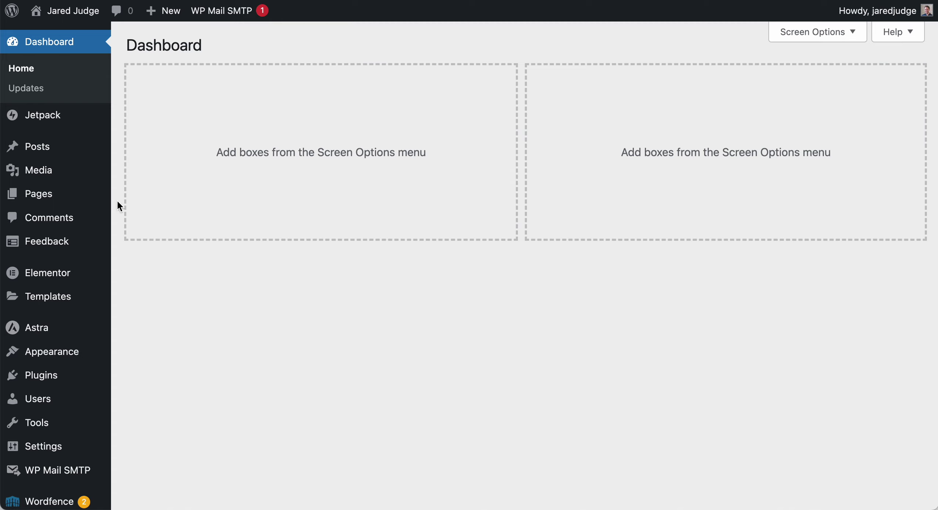
Step: Open the Calendar page from the Pages list in the Elementor editor
{"action": "mouse_move", "coordinate": [53, 195]}
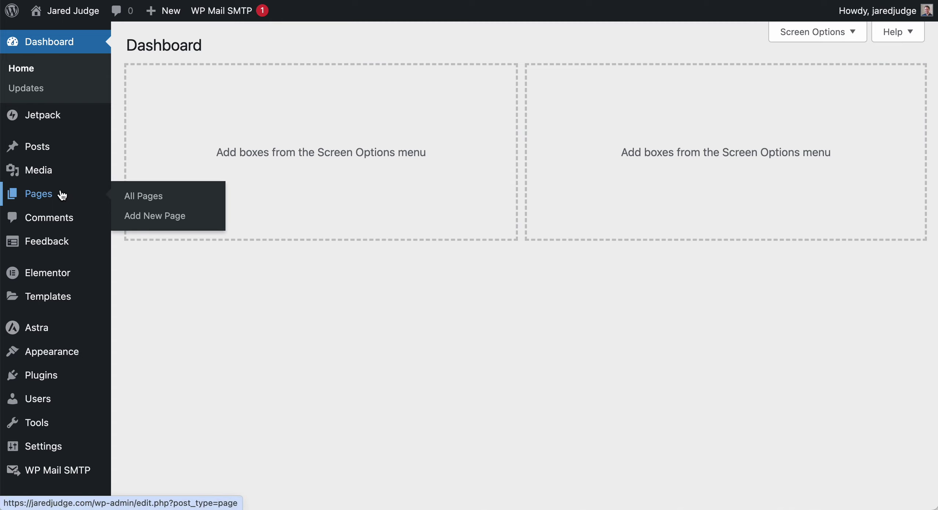
{"action": "left_click", "coordinate": [40, 195]}
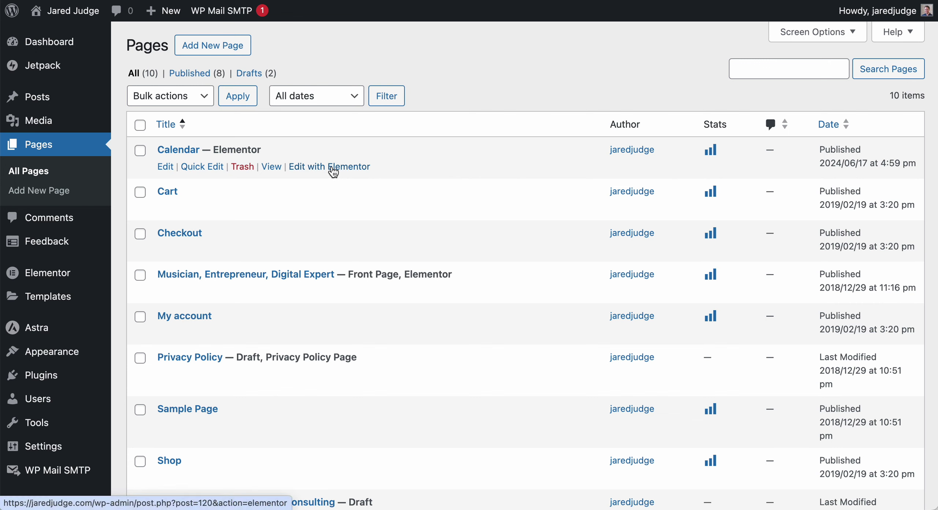
{"action": "left_click_drag", "start_coordinate": [389, 163], "coordinate": [289, 167]}
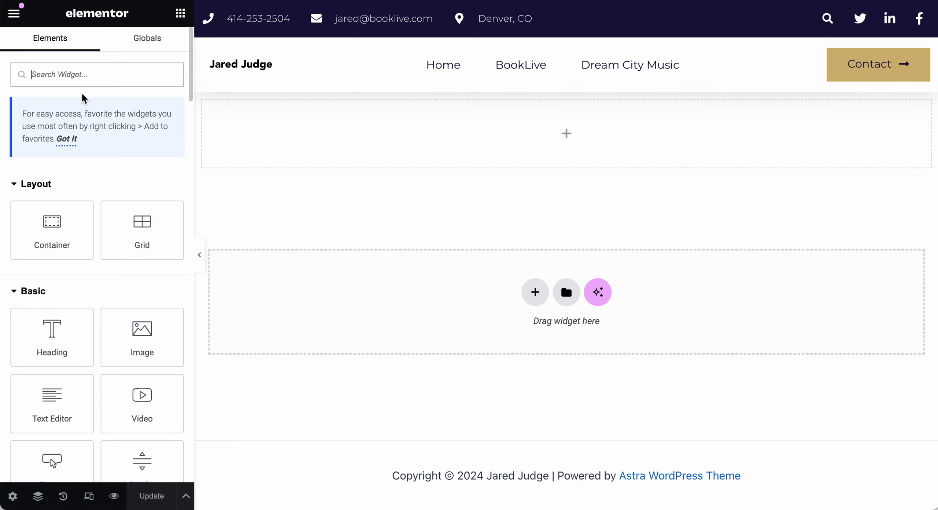
Step: Search the widgets for 'ht' and drop an HTML widget into the Calendar page's top section
{"action": "left_click", "coordinate": [77, 79]}
{"action": "type", "text": "code"}
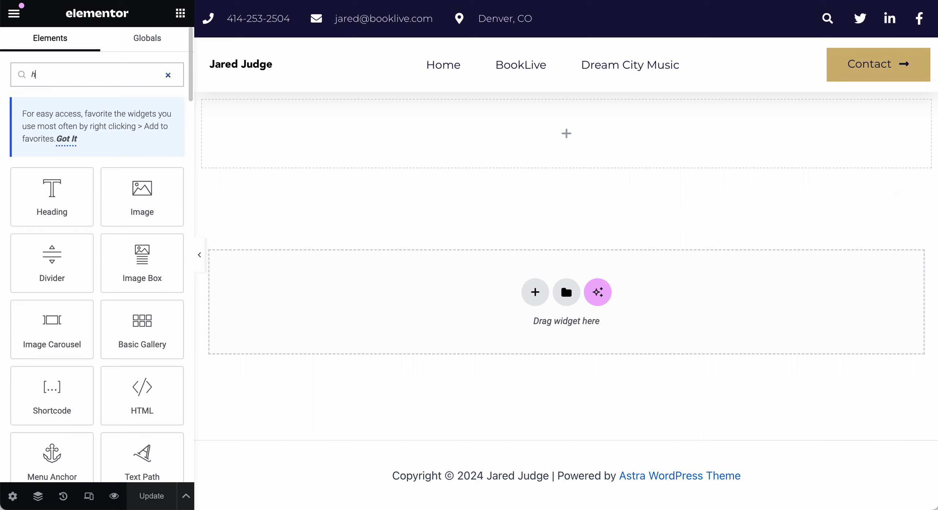
{"action": "key", "text": "ctrl+a"}
{"action": "type", "text": "ht"}
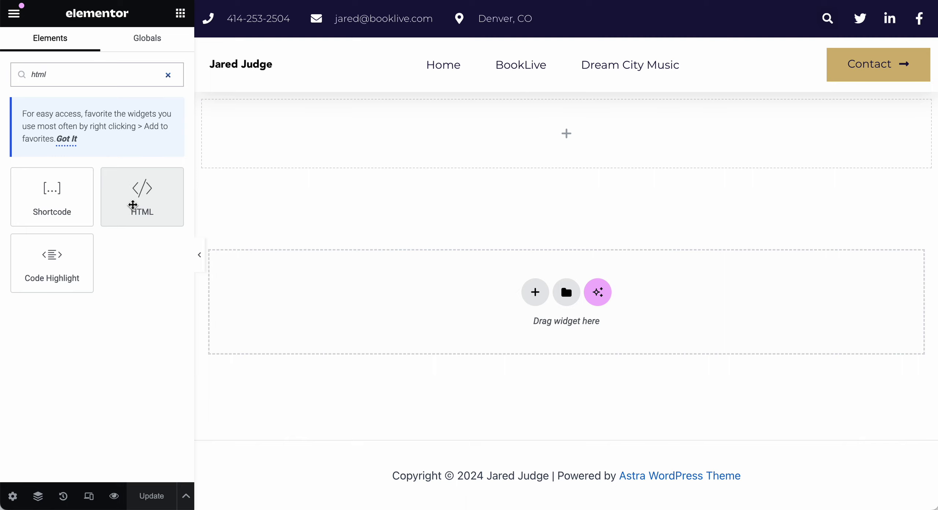
{"action": "left_click_drag", "start_coordinate": [133, 205], "coordinate": [481, 133]}
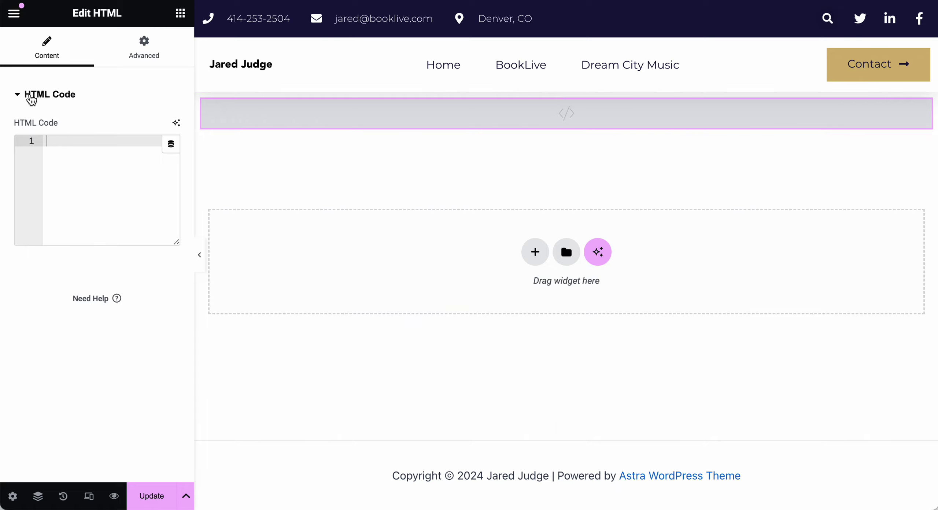
{"action": "left_click", "coordinate": [46, 142]}
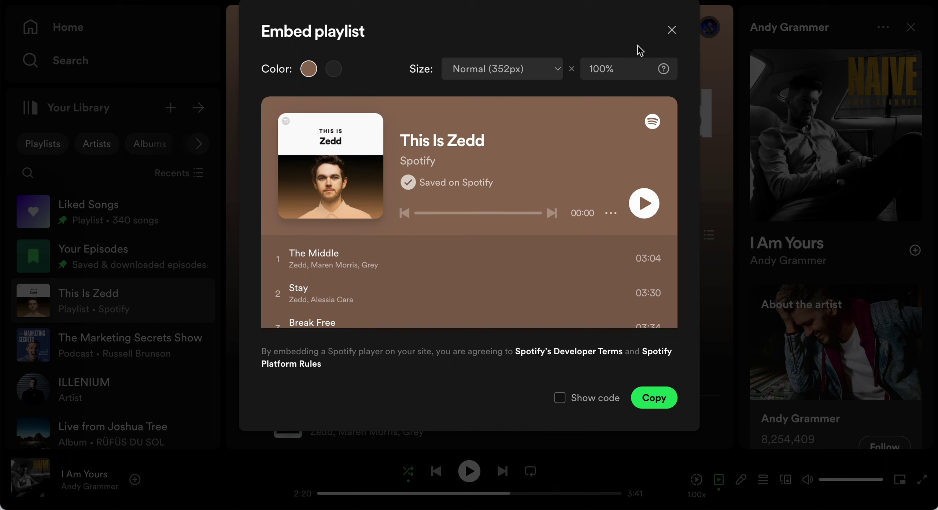
Step: Show and copy the This Is Zedd playlist's iframe embed code
{"action": "left_click", "coordinate": [560, 398]}
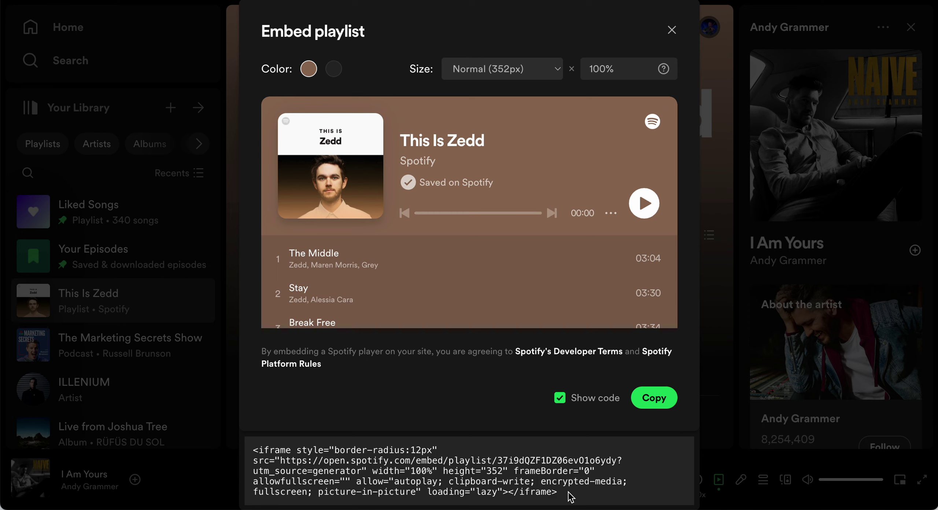
{"action": "left_click", "coordinate": [653, 403]}
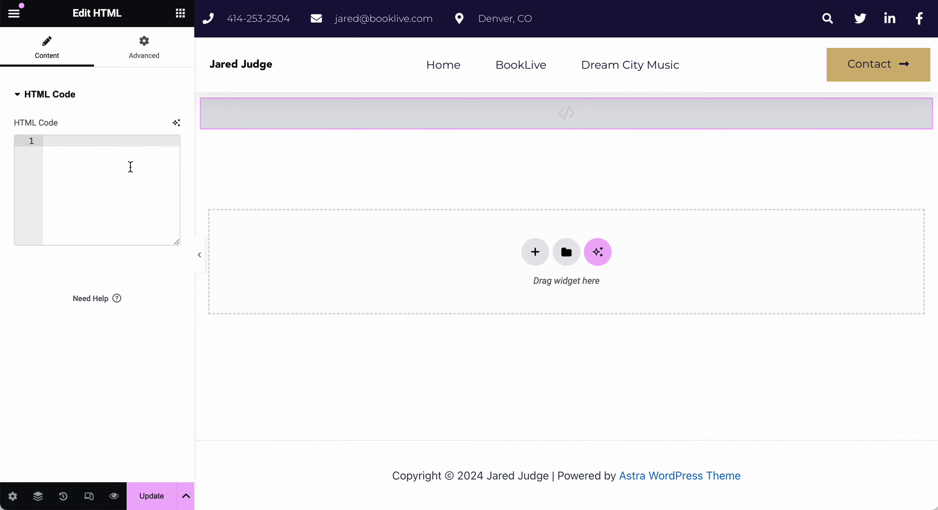
Step: Paste the This Is Zedd Spotify iframe into the HTML widget's code
{"action": "left_click", "coordinate": [83, 147]}
{"action": "right_click", "coordinate": [80, 144]}
{"action": "left_click", "coordinate": [108, 285]}
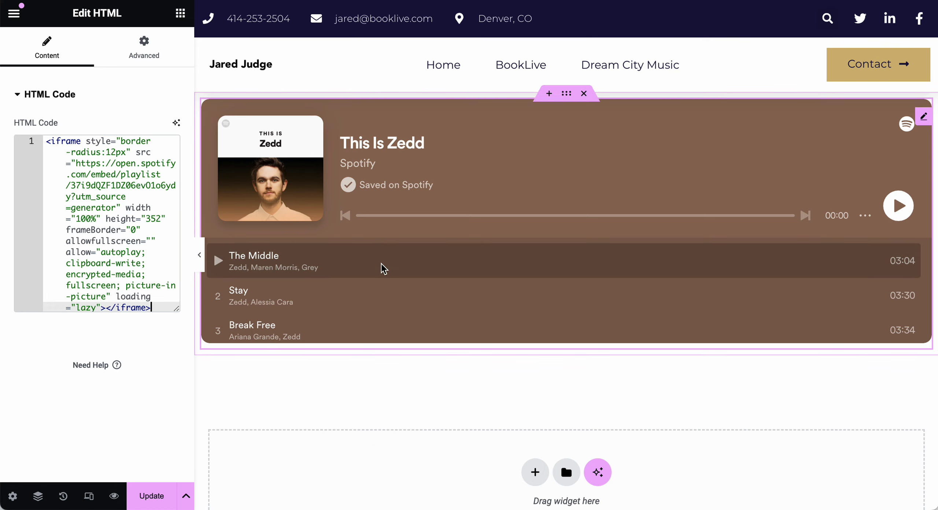
{"action": "scroll", "coordinate": [373, 290], "scroll_direction": "down", "scroll_amount": 2}
{"action": "scroll", "coordinate": [372, 289], "scroll_direction": "down", "scroll_amount": 2}
{"action": "scroll", "coordinate": [372, 289], "scroll_direction": "up", "scroll_amount": 5}
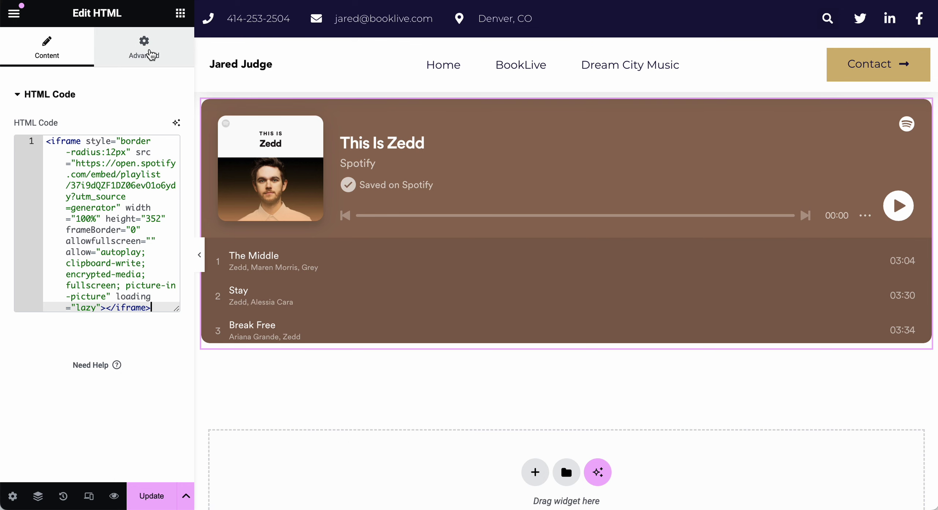
Step: Set the widget to Full Width (100%) with 0 padding and update the page
{"action": "left_click", "coordinate": [150, 54]}
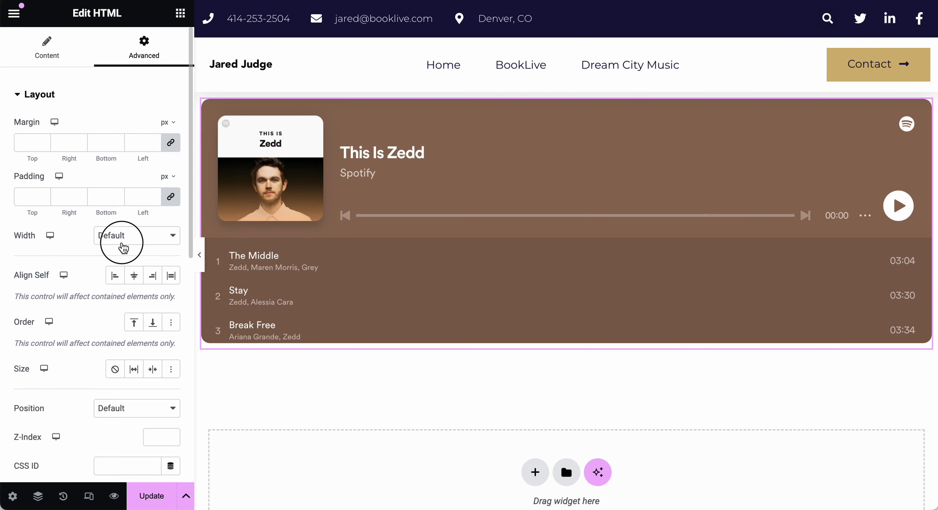
{"action": "left_click", "coordinate": [135, 238]}
{"action": "left_click", "coordinate": [152, 261]}
{"action": "left_click", "coordinate": [126, 236]}
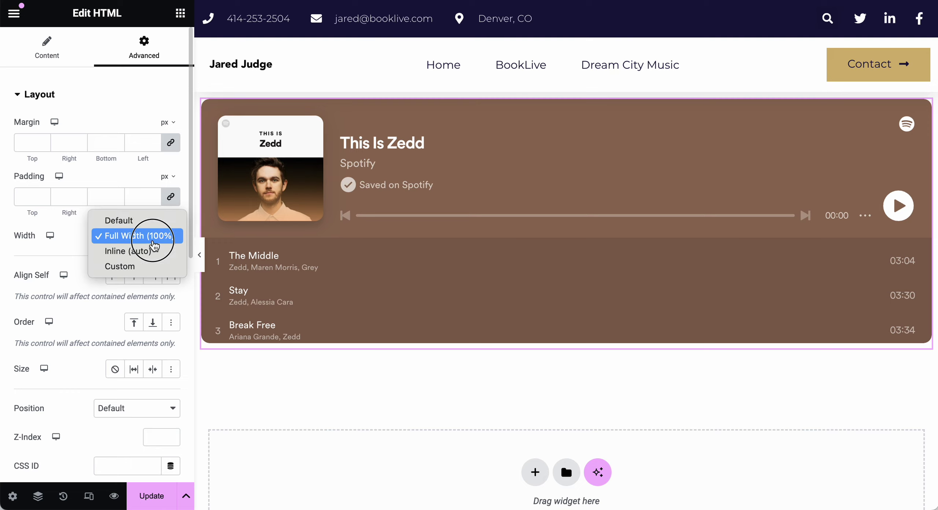
{"action": "left_click", "coordinate": [59, 240]}
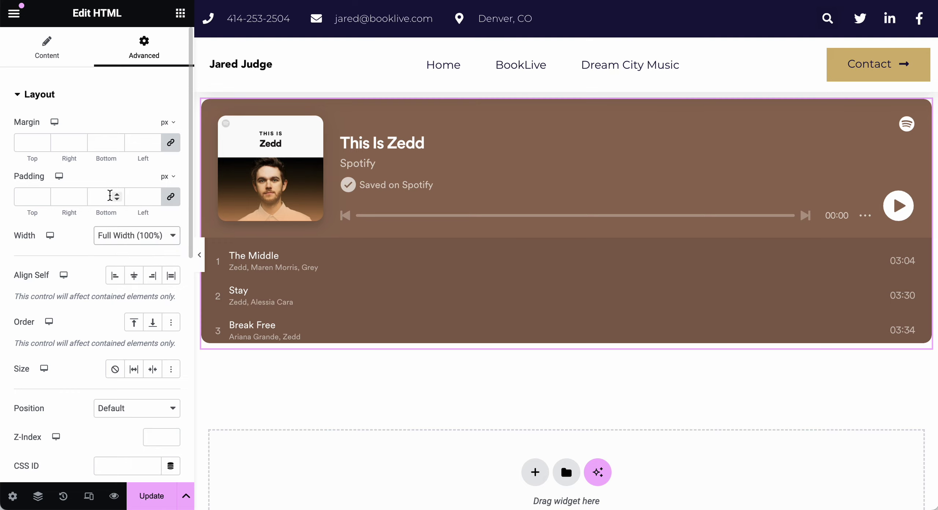
{"action": "left_click_drag", "start_coordinate": [32, 215], "coordinate": [67, 234]}
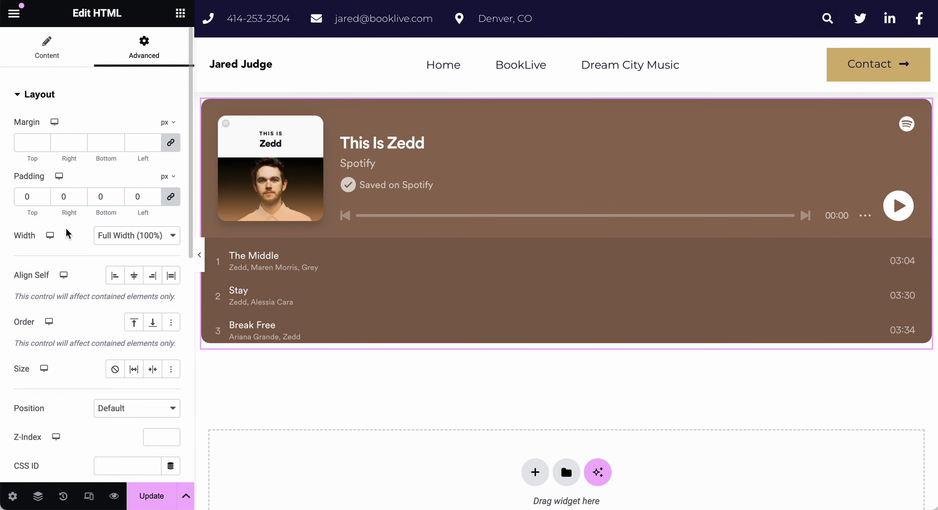
{"action": "left_click", "coordinate": [145, 506]}
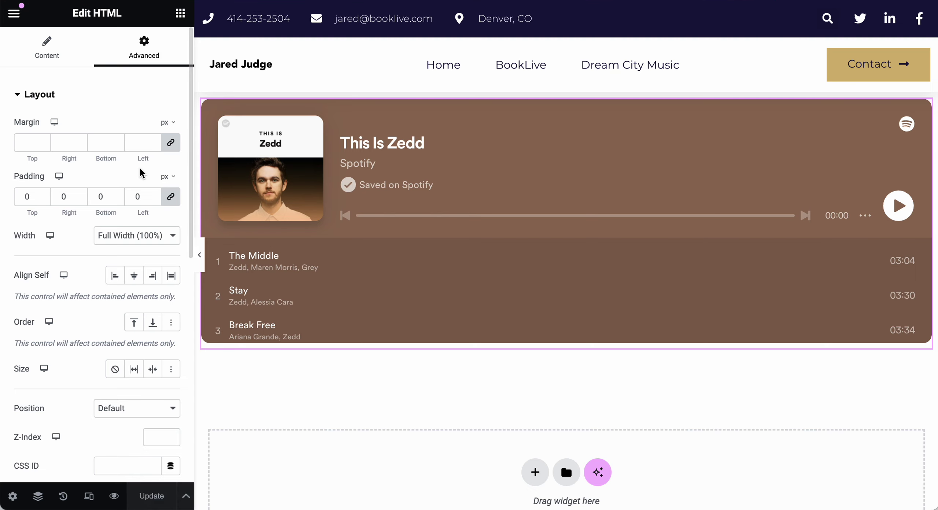
Step: Delete the Spotify iframe from the HTML Code box and copy Calendly's embed code
{"action": "left_click", "coordinate": [62, 60]}
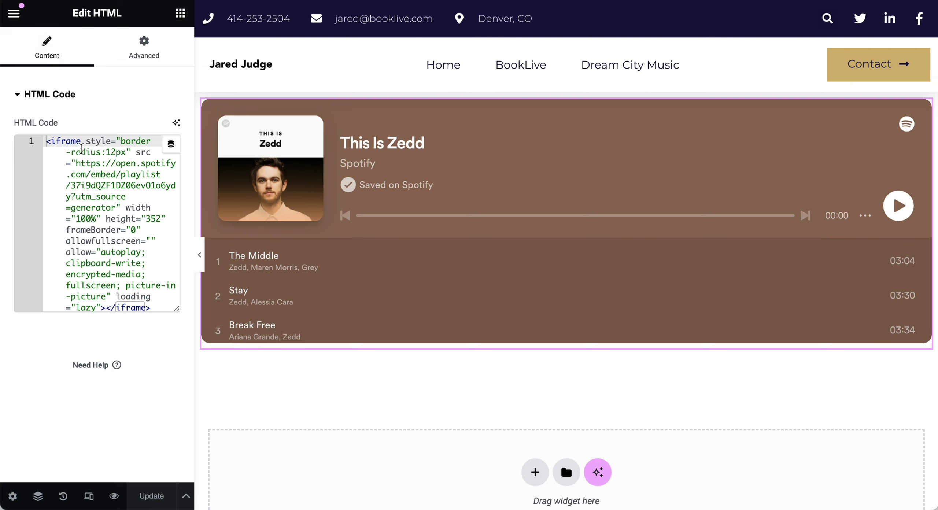
{"action": "left_click", "coordinate": [81, 150]}
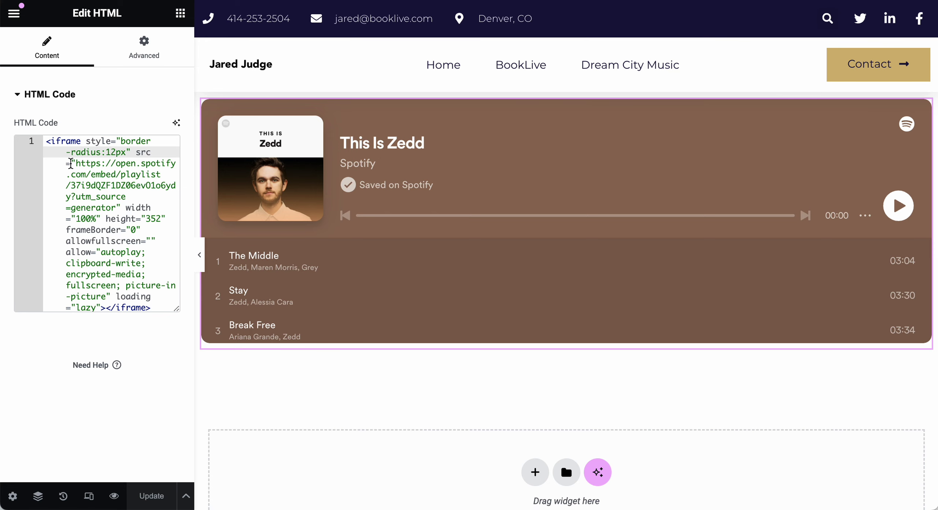
{"action": "key", "text": "ctrl+a"}
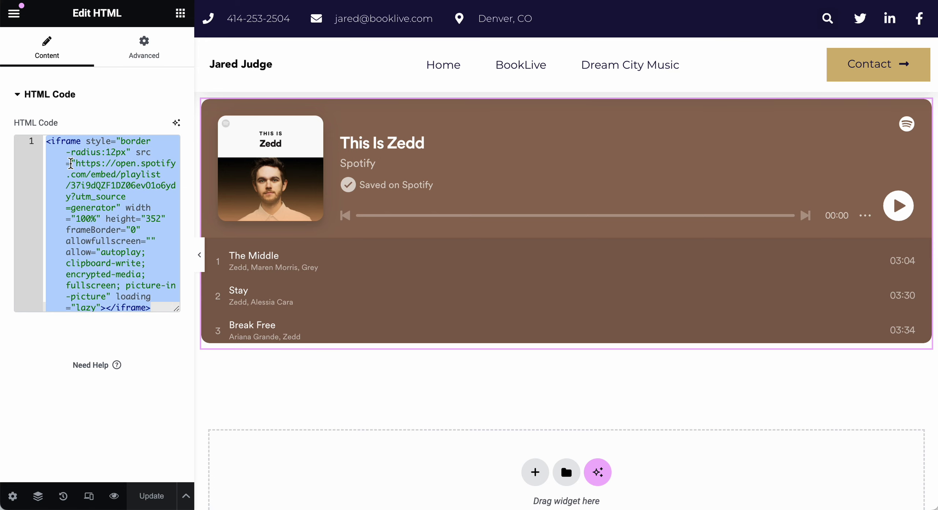
{"action": "key", "text": "BackSpace"}
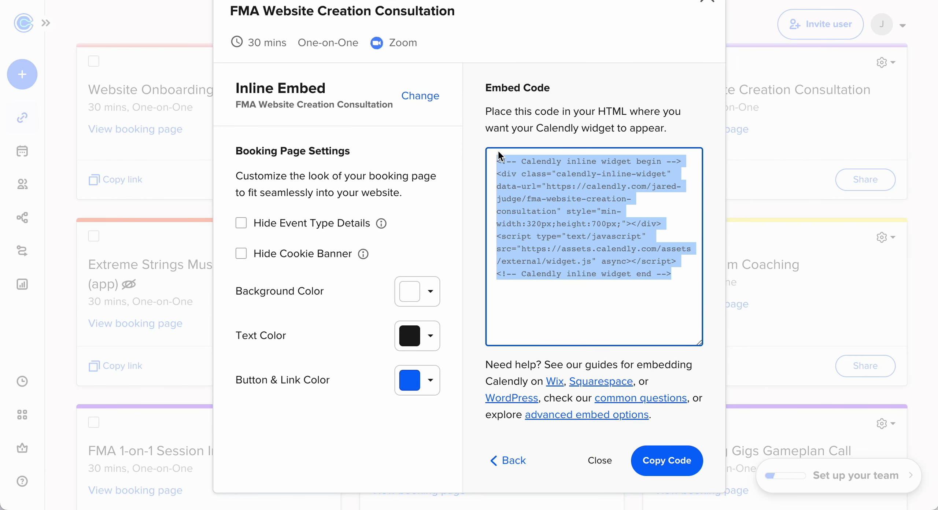
{"action": "left_click", "coordinate": [662, 458]}
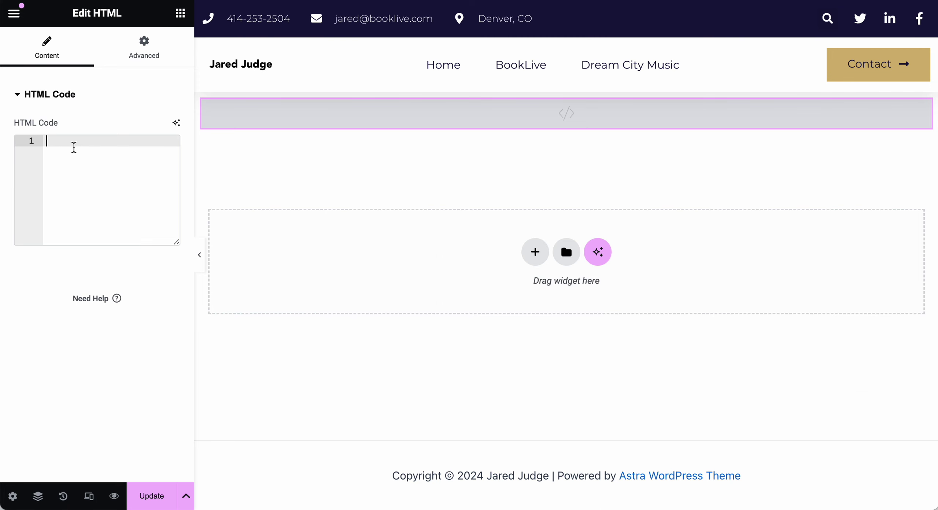
Step: Paste Calendly's inline embed code into the HTML widget and update the page
{"action": "right_click", "coordinate": [75, 145]}
{"action": "left_click", "coordinate": [117, 285]}
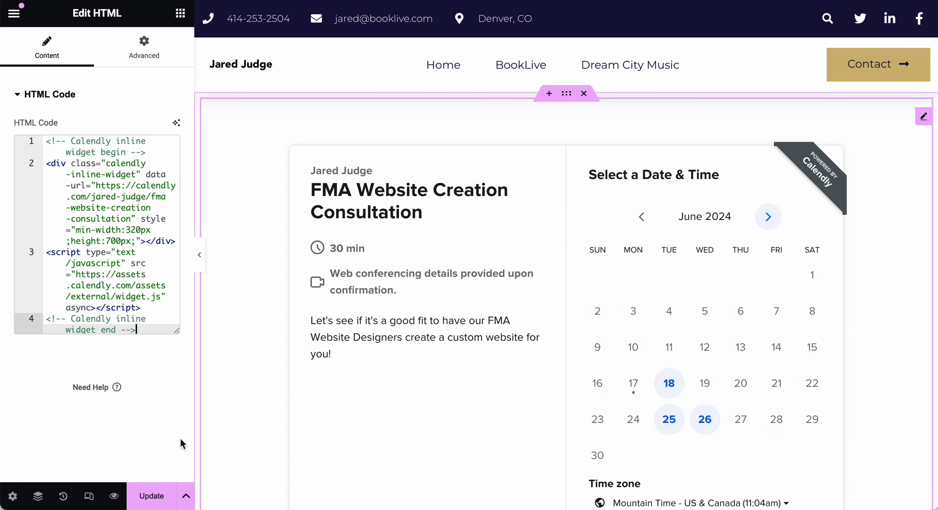
{"action": "left_click", "coordinate": [141, 503]}
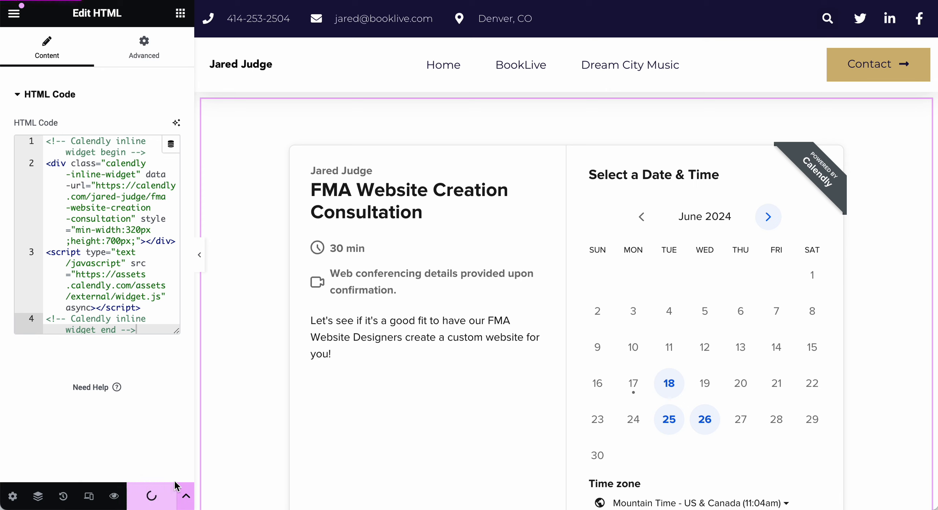